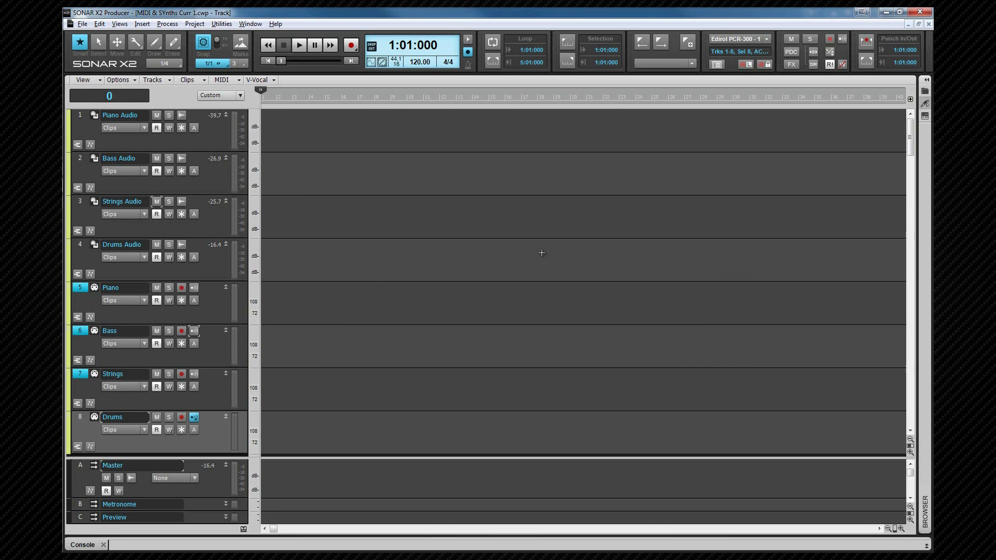
- Dock the Browser's Synth Rack in the bottom MultiDock, showing Cakewalk TTS-1 1
{"action": "key", "text": "alt+8"}
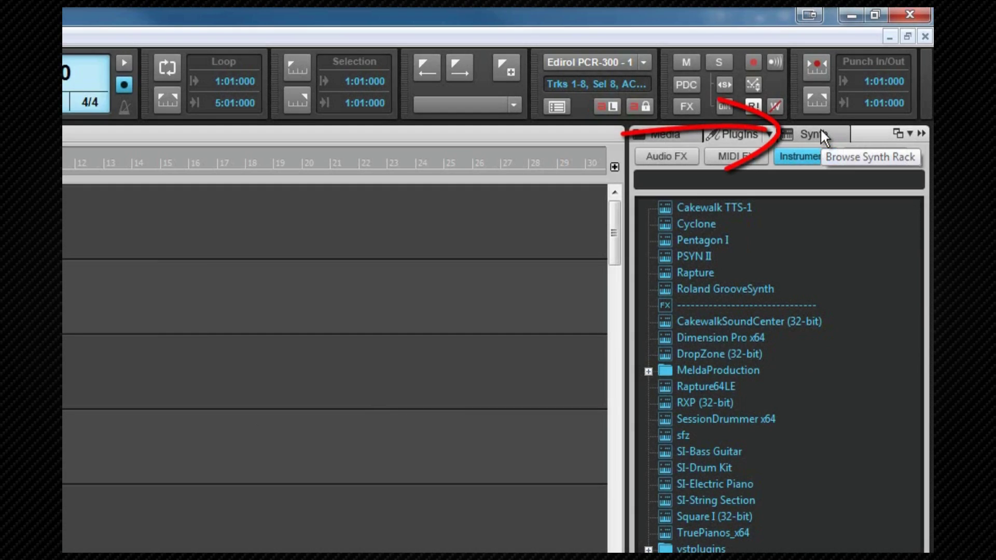
{"action": "left_click", "coordinate": [821, 131]}
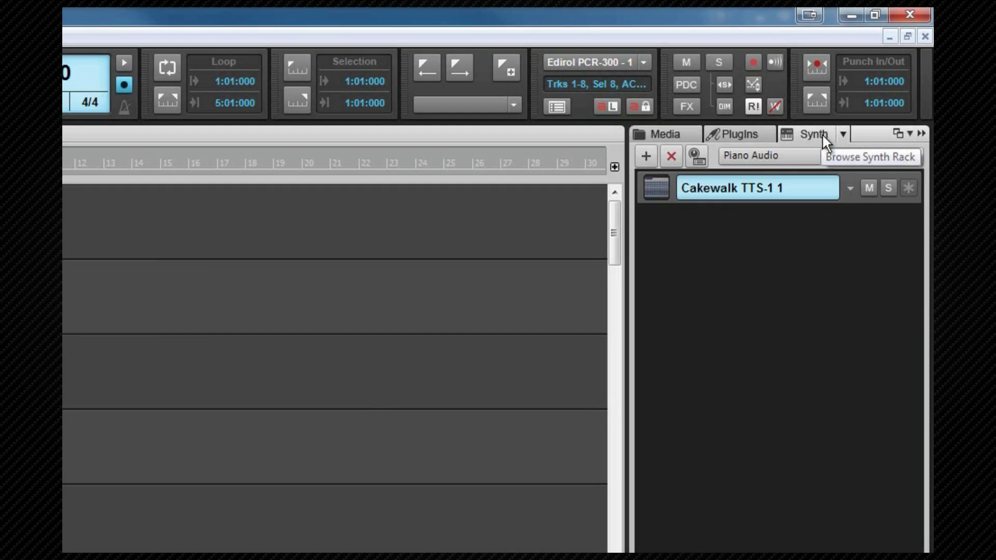
{"action": "left_click", "coordinate": [912, 134]}
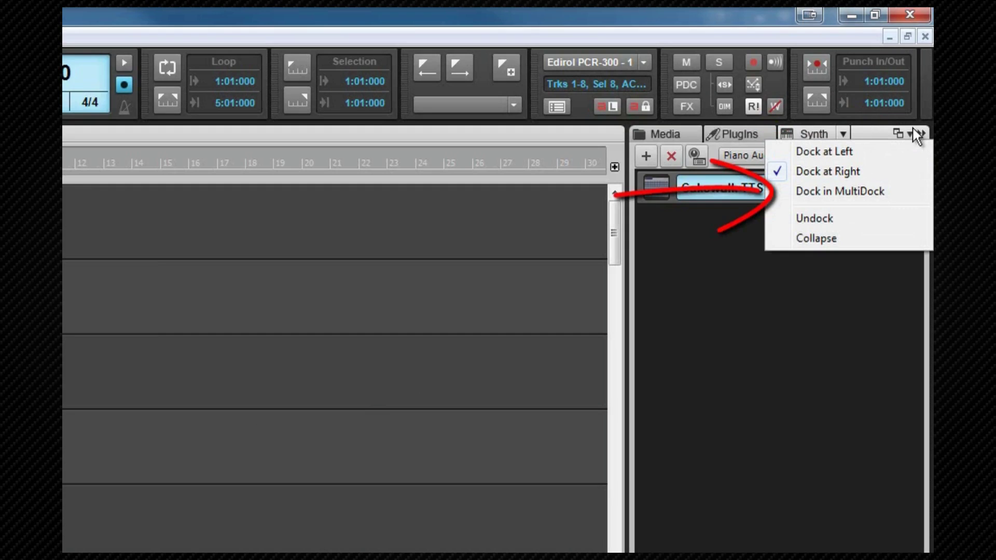
{"action": "left_click", "coordinate": [886, 190]}
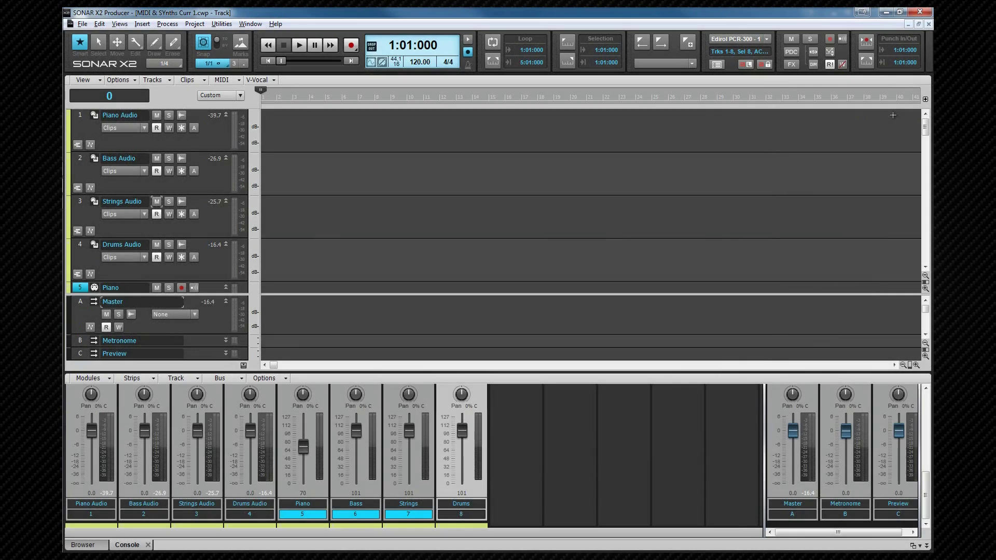
{"action": "left_click", "coordinate": [82, 545]}
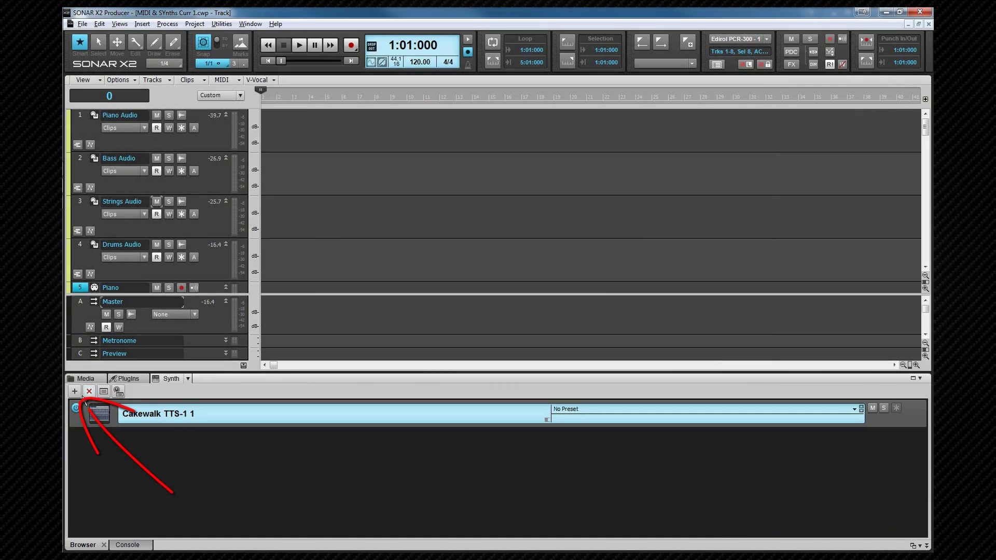
- Insert Rapture64LE from the Synth Rack as a simple instrument track
{"action": "left_click", "coordinate": [74, 392]}
{"action": "mouse_move", "coordinate": [97, 406]}
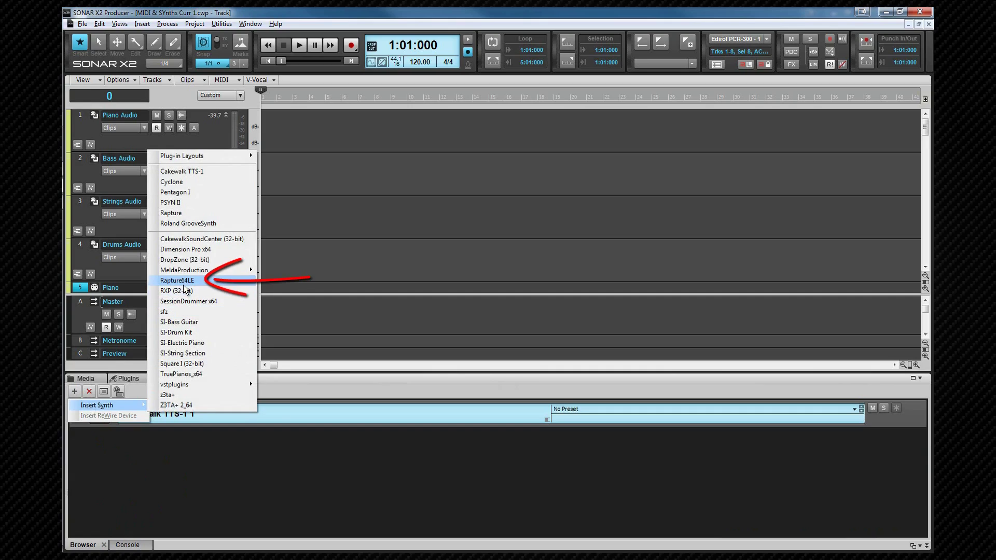
{"action": "left_click", "coordinate": [188, 282]}
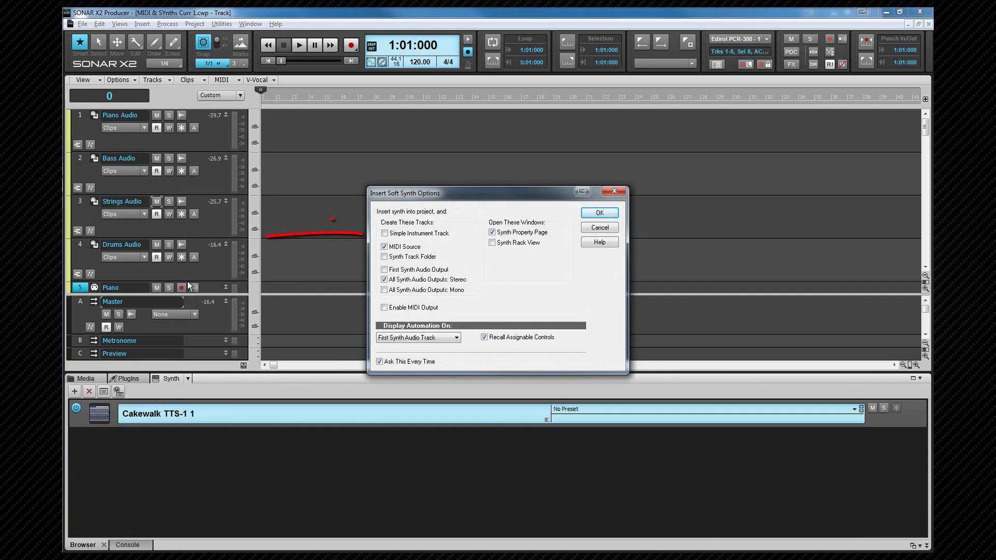
{"action": "left_click", "coordinate": [385, 233]}
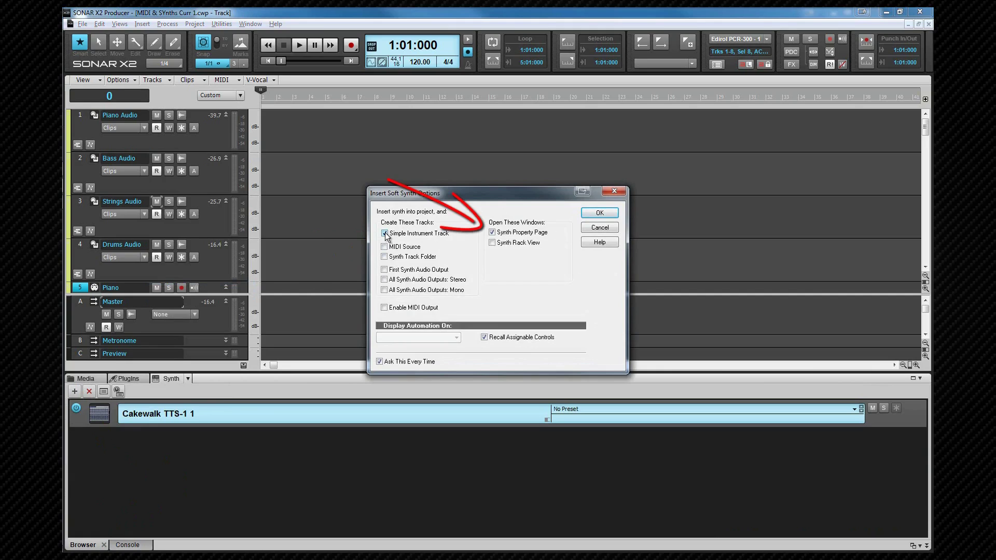
{"action": "left_click", "coordinate": [591, 216]}
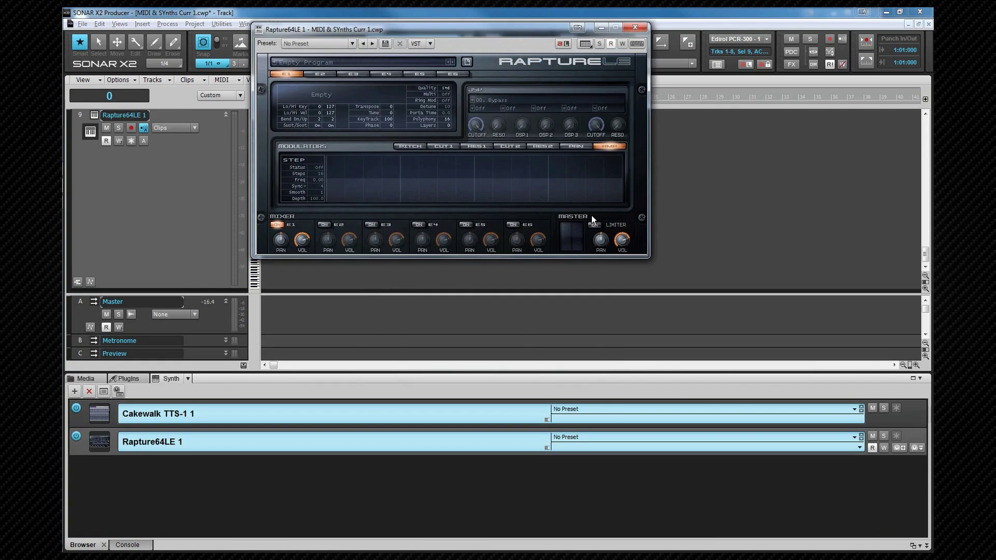
- Load Hammond like (mw) from the 06 - Keys programs into Rapture64LE, then close its window
{"action": "left_click", "coordinate": [305, 60]}
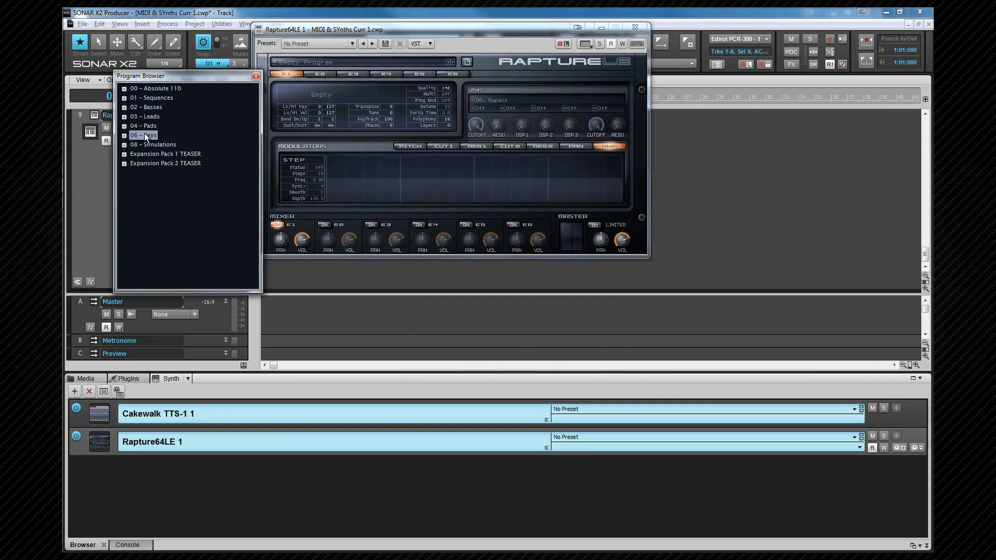
{"action": "left_click", "coordinate": [125, 135]}
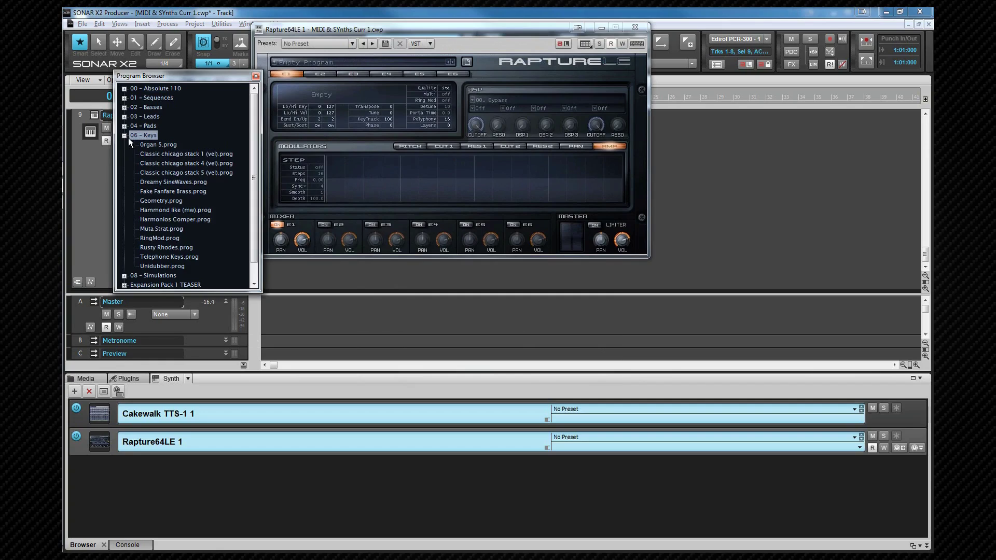
{"action": "left_click", "coordinate": [167, 211]}
{"action": "double_click", "coordinate": [169, 210]}
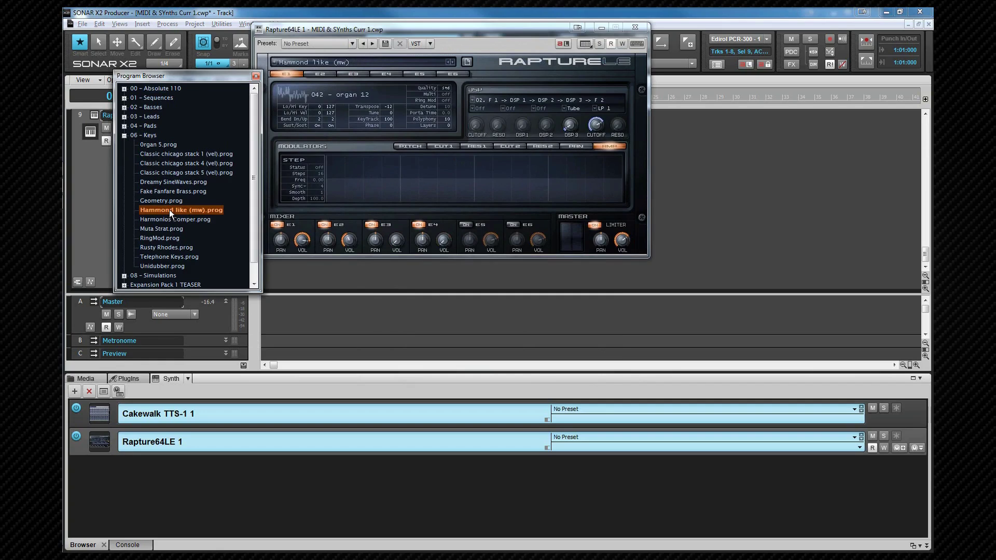
{"action": "left_click", "coordinate": [632, 29]}
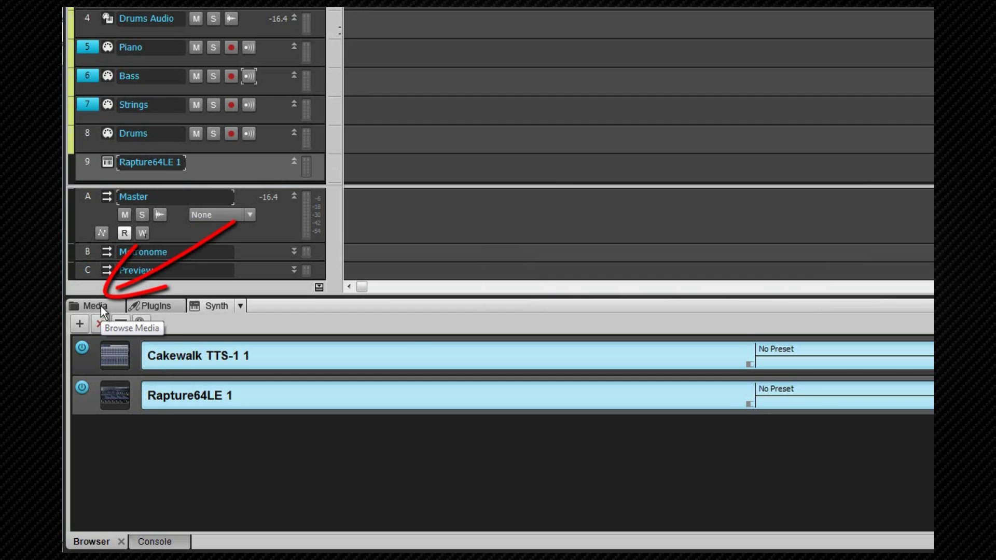
- Browse Media to PTN MIDI Patterns > Keys > Keyboard Riffs and drop Key Riff 3 on the Rapture track
{"action": "left_click", "coordinate": [101, 306]}
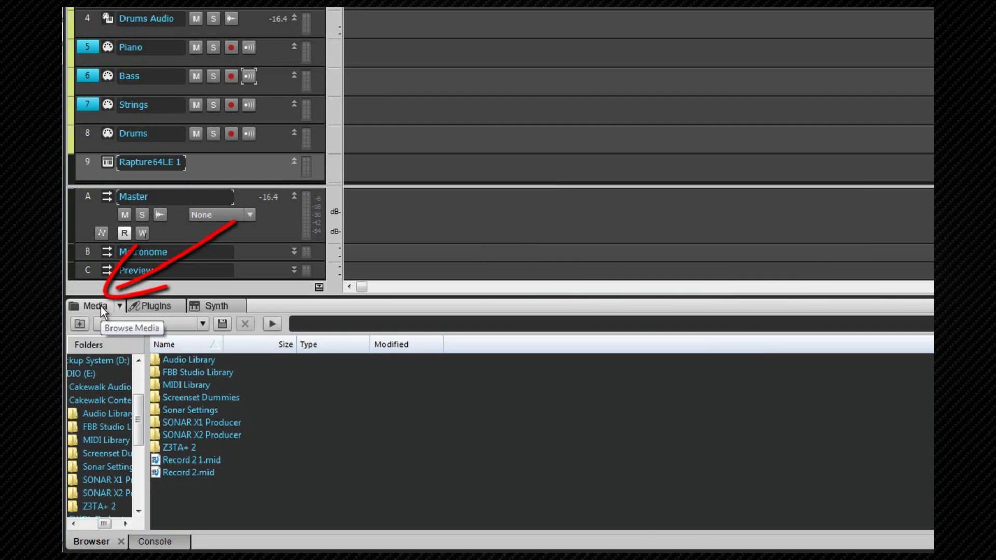
{"action": "left_click", "coordinate": [205, 325]}
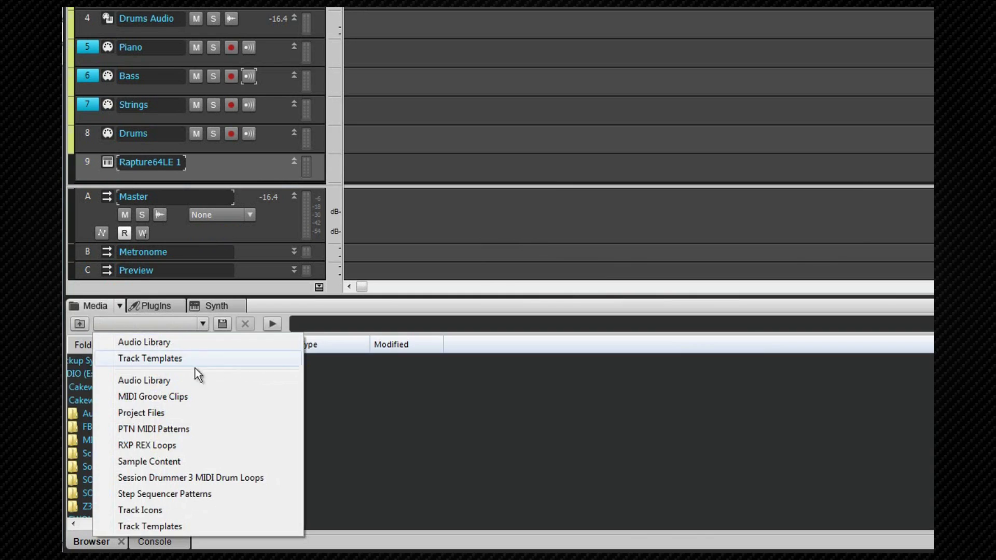
{"action": "left_click", "coordinate": [190, 430]}
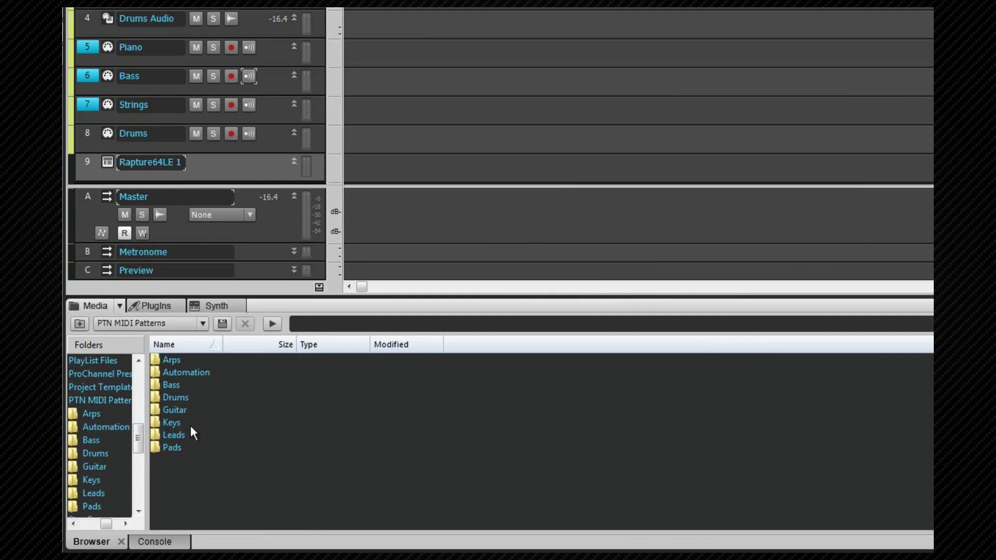
{"action": "double_click", "coordinate": [167, 423]}
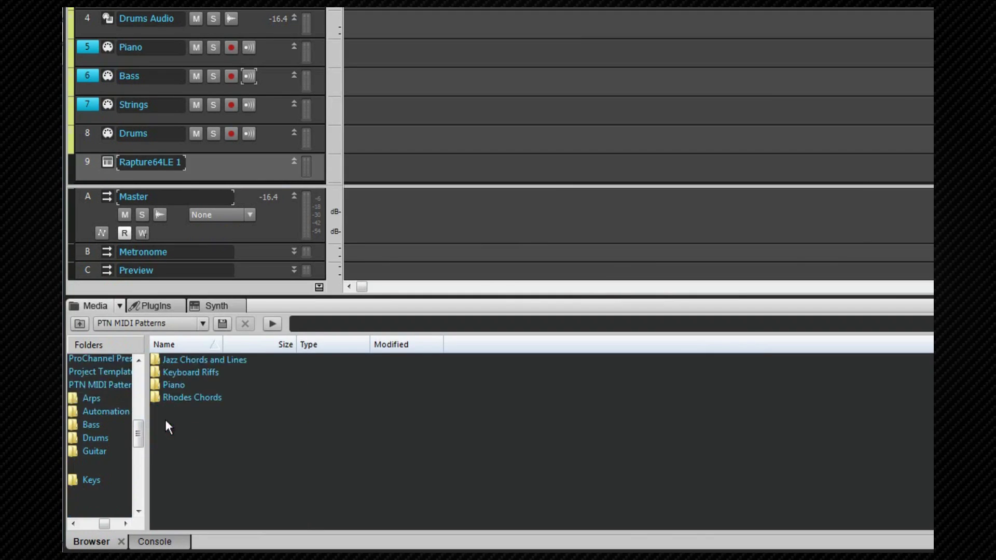
{"action": "double_click", "coordinate": [169, 372]}
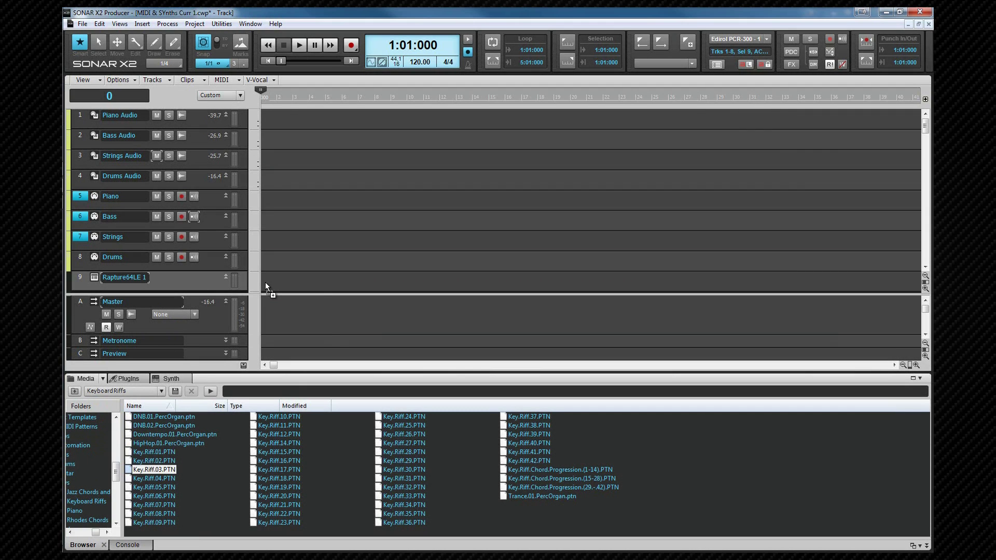
{"action": "left_click_drag", "start_coordinate": [265, 283], "coordinate": [265, 282]}
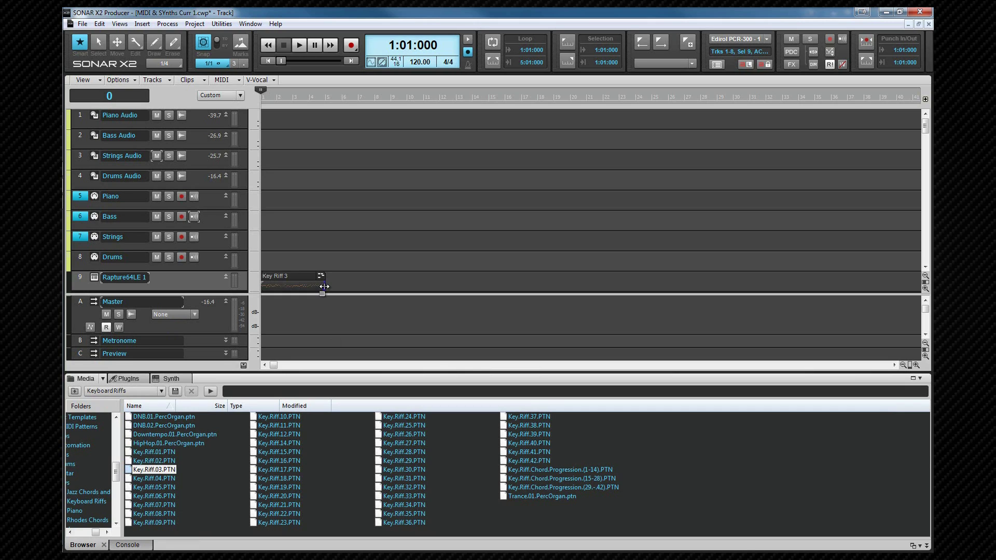
- Stretch the Key Riff 3 clip across more bars, then play and stop it
{"action": "left_click_drag", "start_coordinate": [323, 287], "coordinate": [681, 286]}
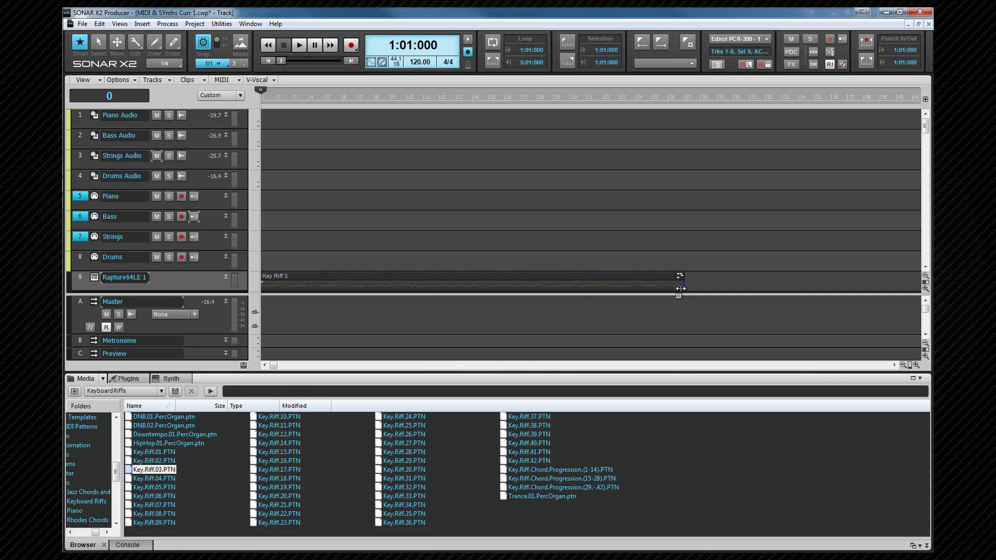
{"action": "key", "text": "space"}
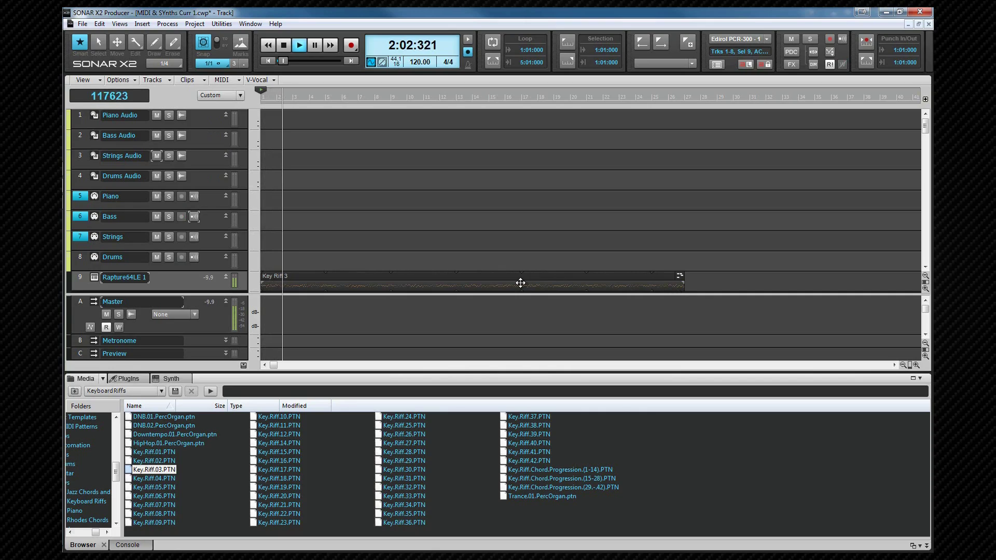
{"action": "key", "text": "space"}
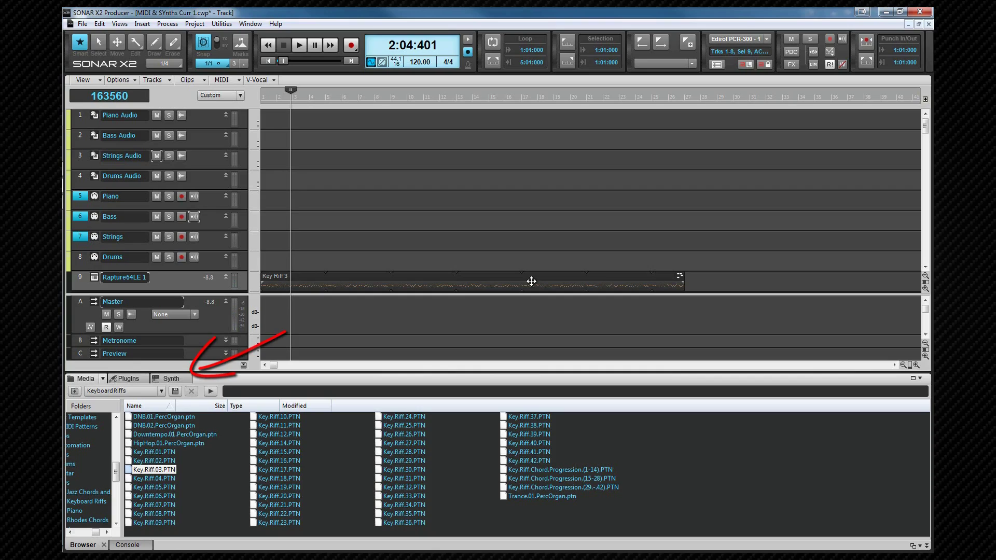
- Show the Synth Rack and start deleting Rapture64LE, but cancel to keep both synths
{"action": "left_click", "coordinate": [171, 378]}
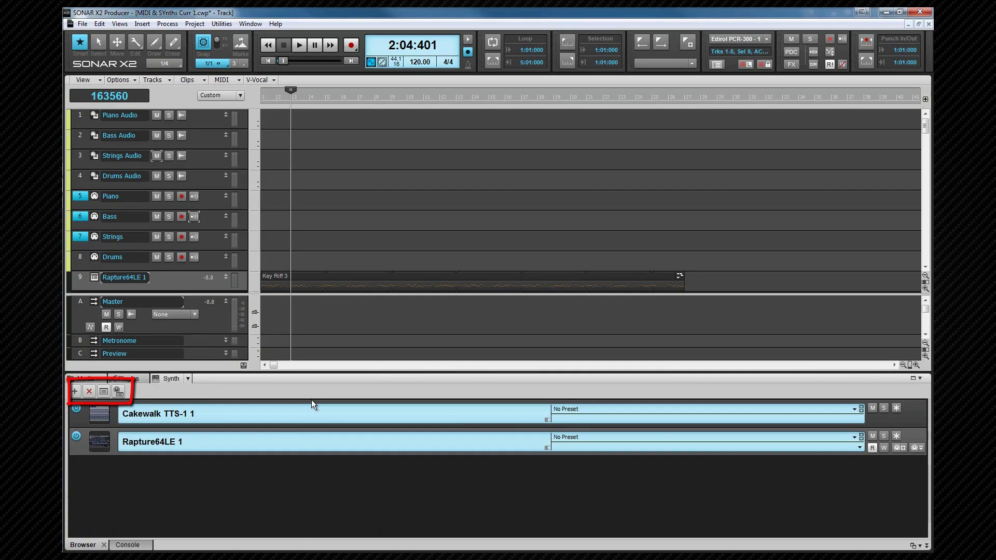
{"action": "left_click", "coordinate": [189, 377]}
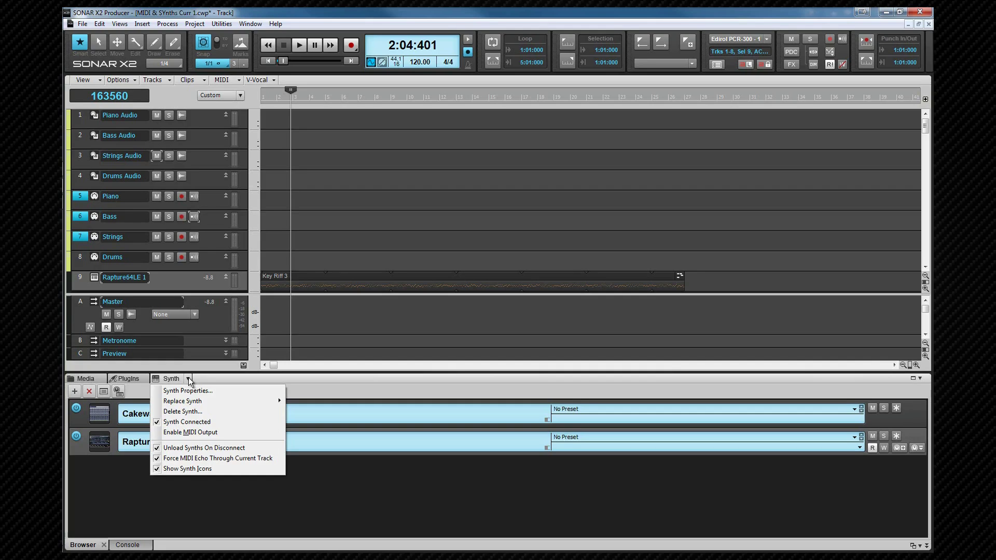
{"action": "left_click", "coordinate": [188, 412]}
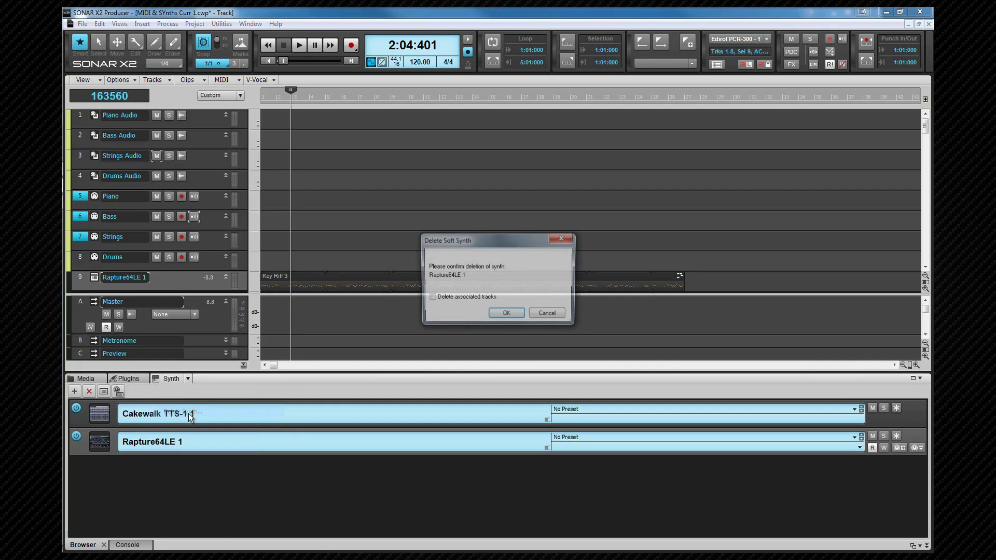
{"action": "left_click", "coordinate": [548, 315]}
{"action": "left_click", "coordinate": [189, 379]}
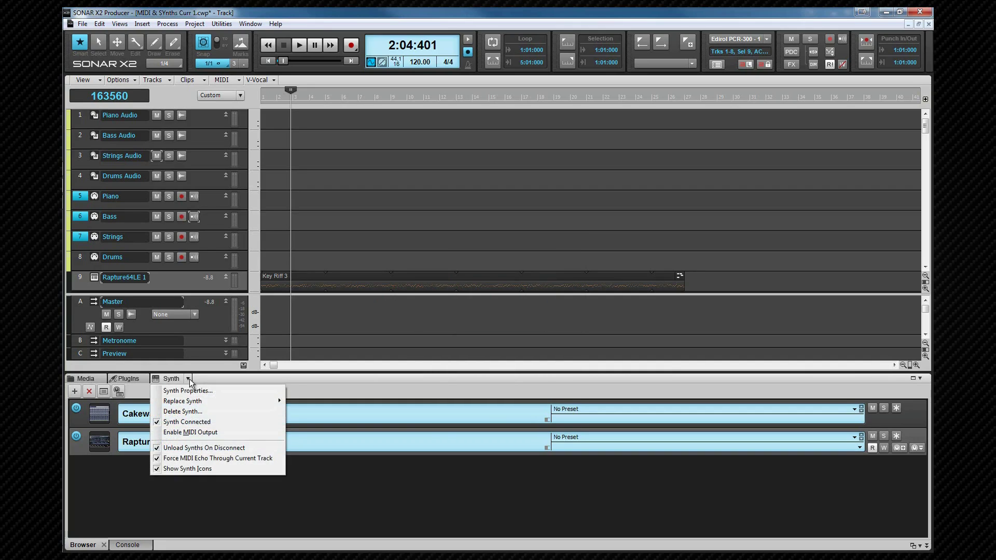
{"action": "mouse_move", "coordinate": [182, 401]}
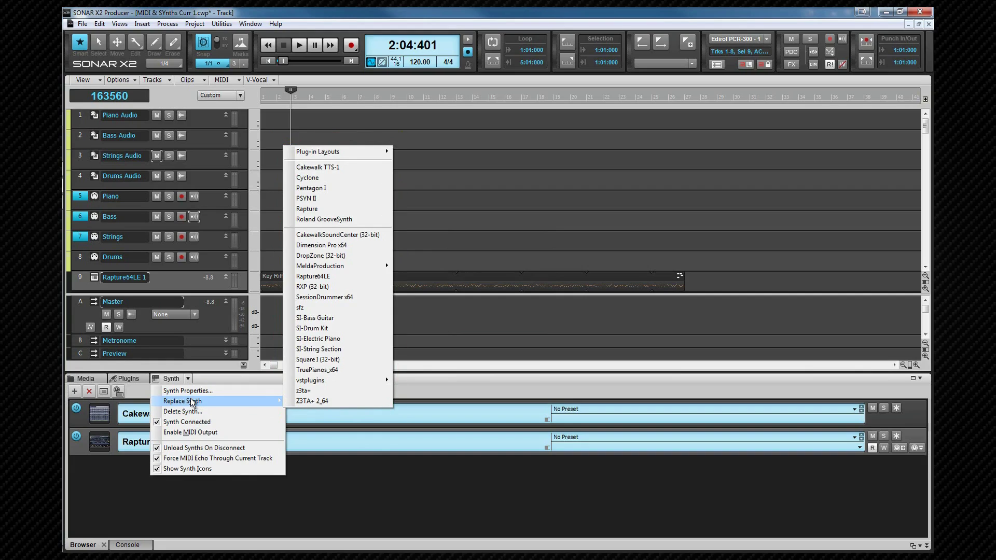
{"action": "left_click", "coordinate": [417, 382]}
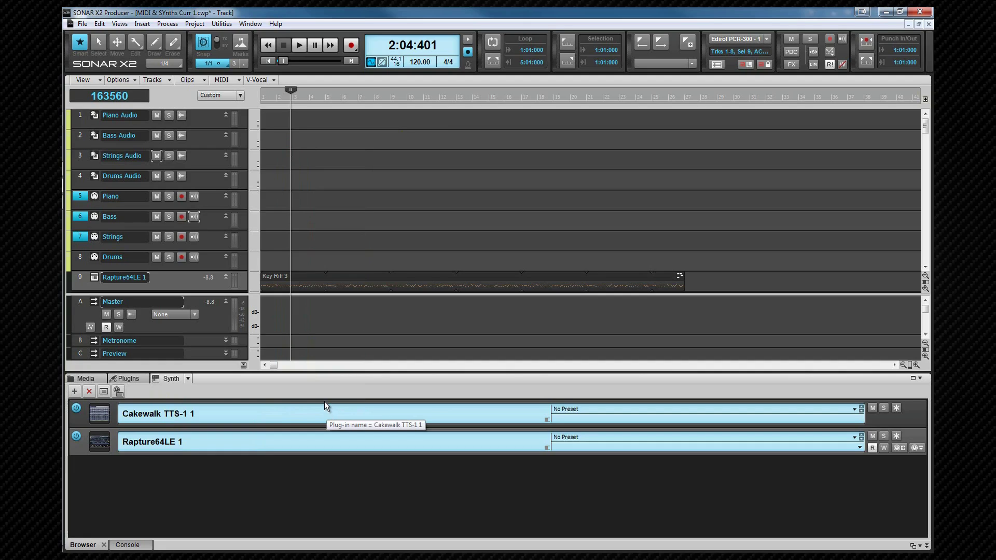
{"action": "left_click", "coordinate": [77, 436]}
{"action": "left_click", "coordinate": [187, 378]}
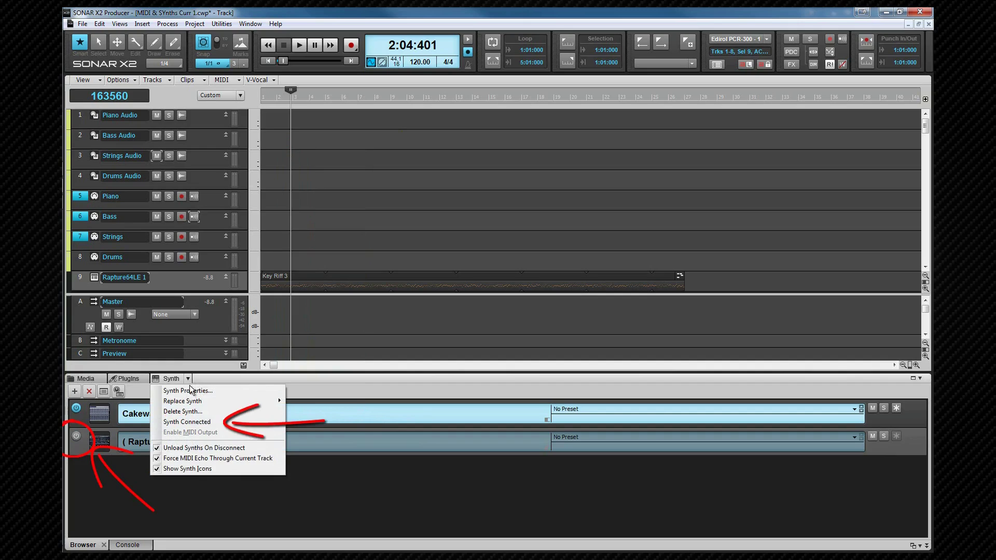
{"action": "left_click", "coordinate": [195, 422]}
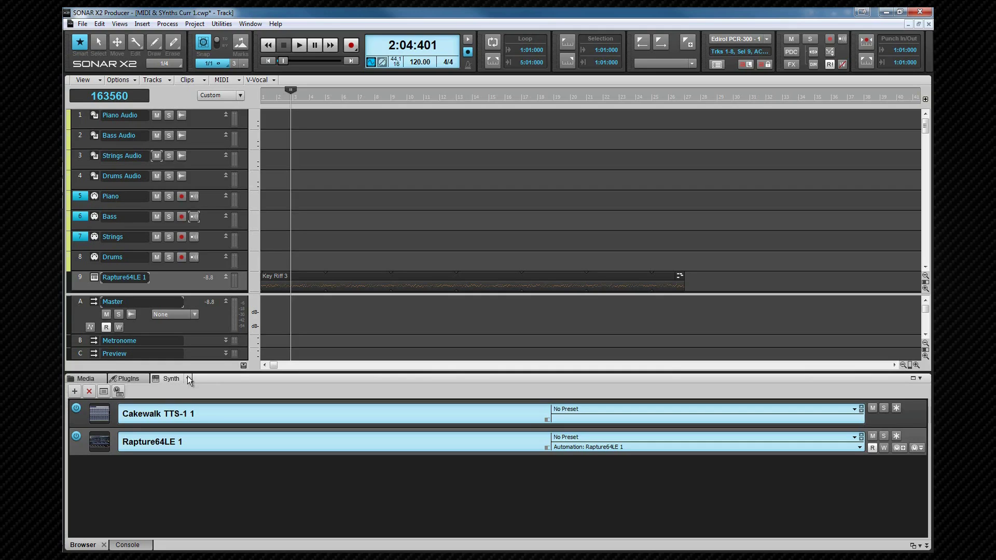
{"action": "left_click", "coordinate": [75, 437]}
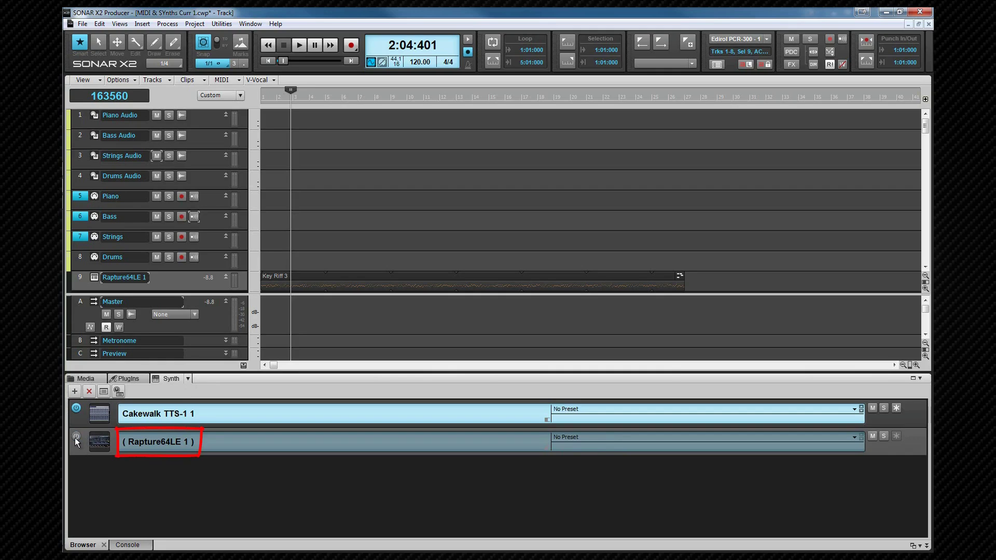
{"action": "left_click", "coordinate": [74, 438]}
{"action": "left_click", "coordinate": [187, 379]}
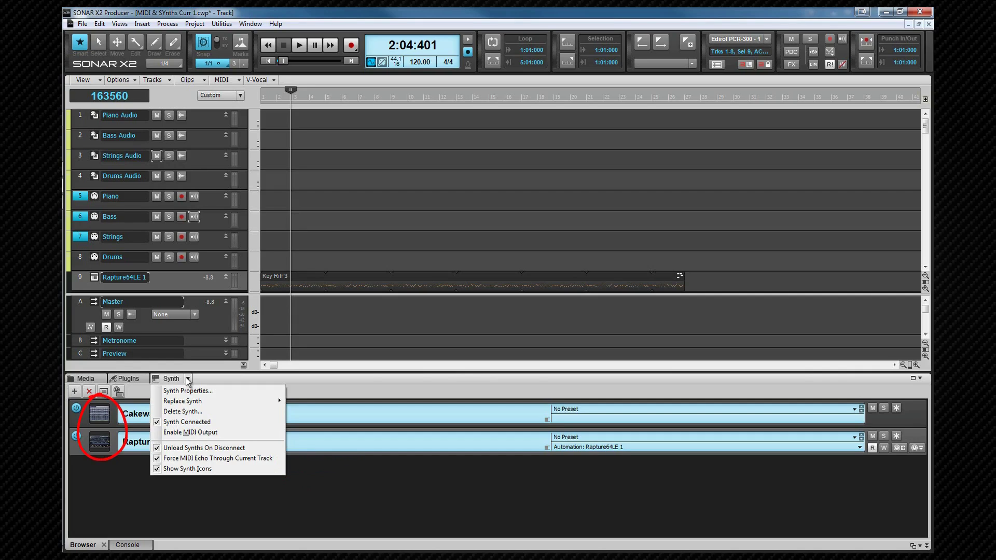
{"action": "left_click", "coordinate": [240, 381]}
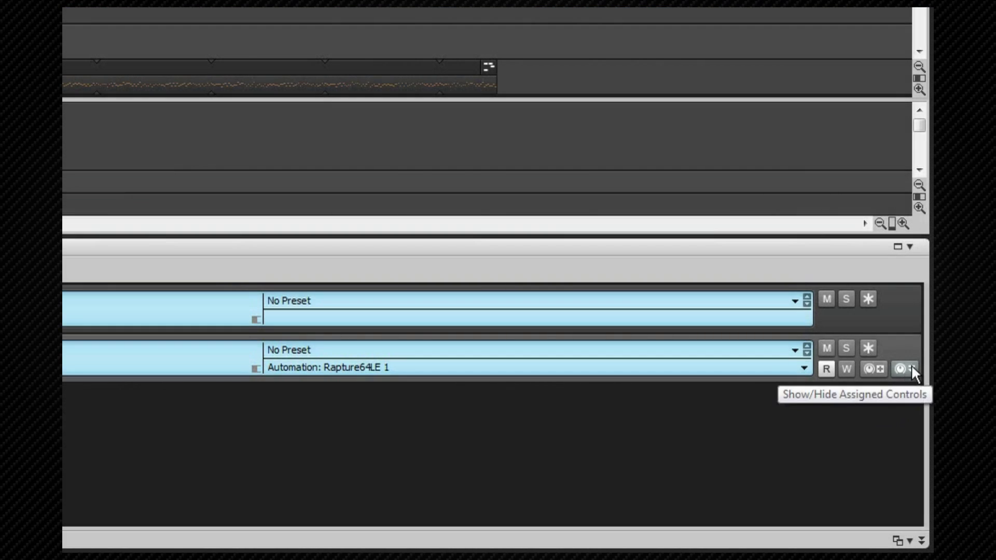
- Show Rapture64LE's assigned controls in the Synth Rack and assign LoKey 01 as a knob
{"action": "left_click", "coordinate": [911, 365]}
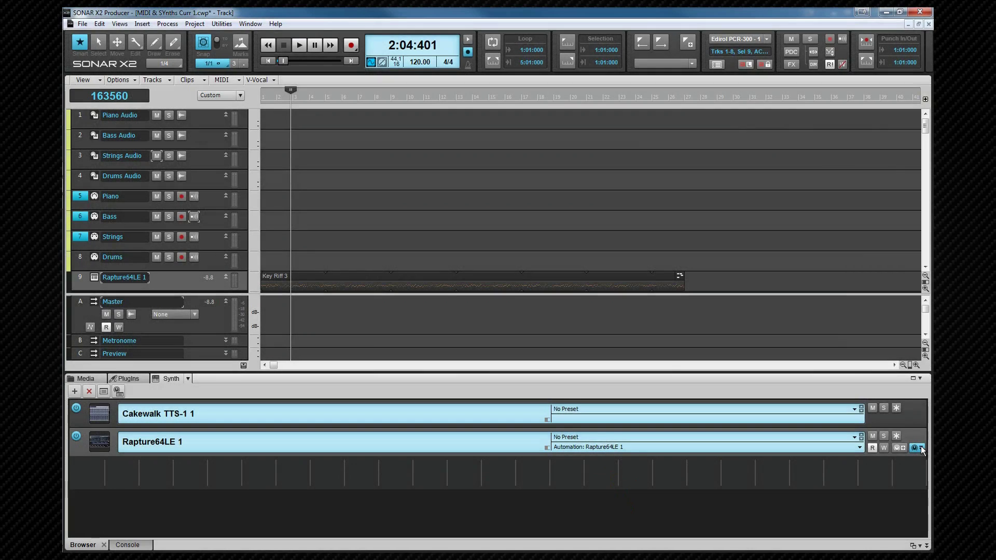
{"action": "right_click", "coordinate": [90, 475]}
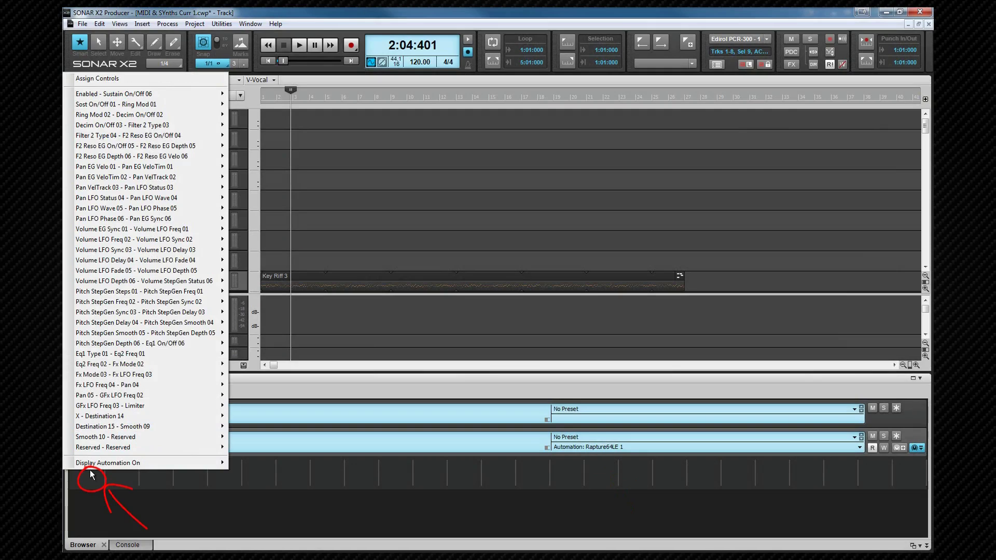
{"action": "mouse_move", "coordinate": [117, 94]}
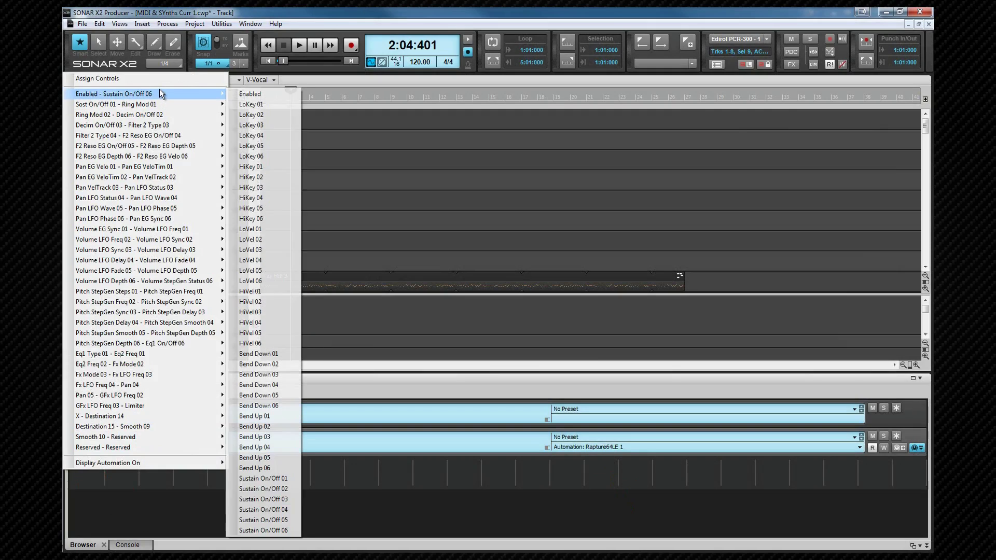
{"action": "left_click", "coordinate": [249, 103]}
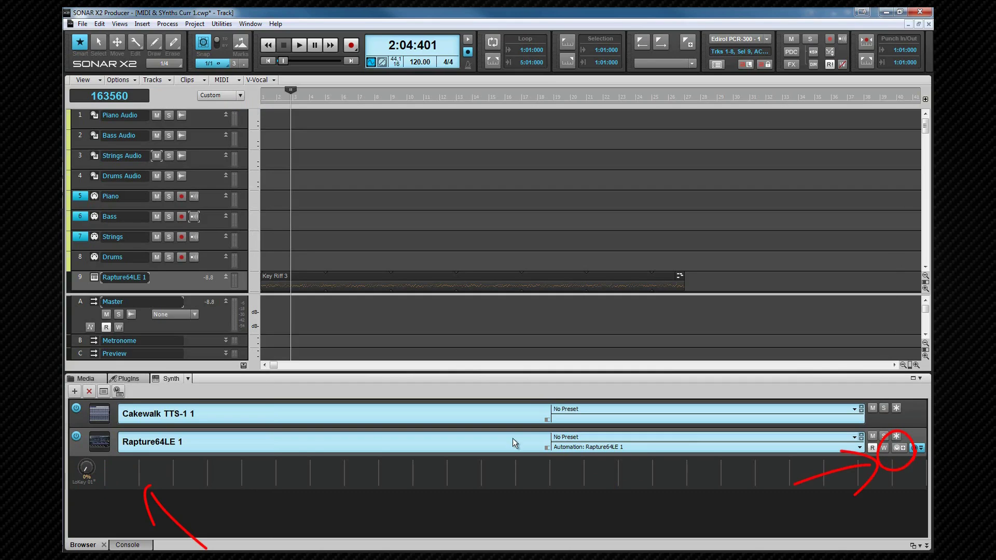
{"action": "right_click", "coordinate": [118, 473]}
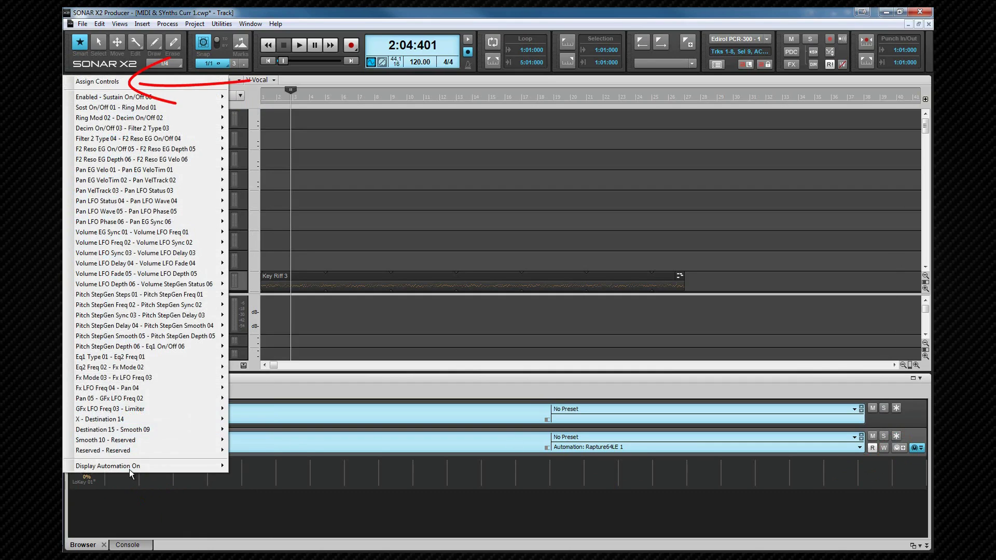
- Learn Rapture's volume knobs, including E3 and E4, with Assign Controls and confirm all three
{"action": "left_click", "coordinate": [113, 81]}
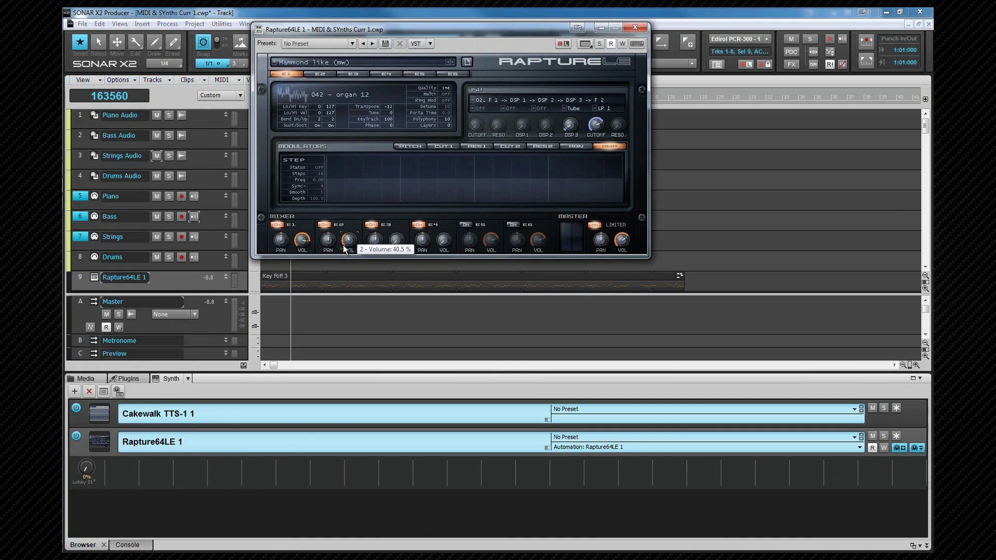
{"action": "left_click", "coordinate": [399, 239]}
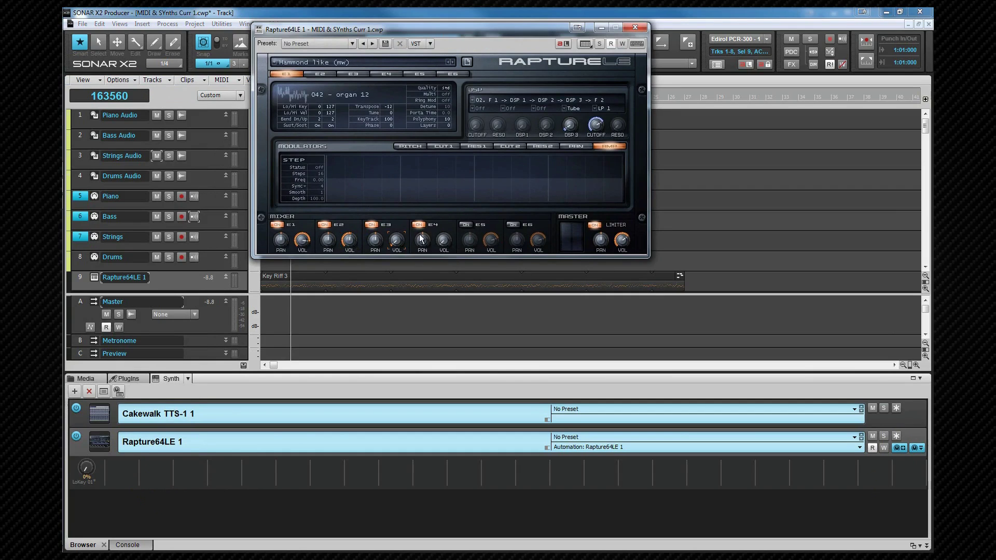
{"action": "left_click", "coordinate": [439, 242]}
{"action": "left_click", "coordinate": [902, 446]}
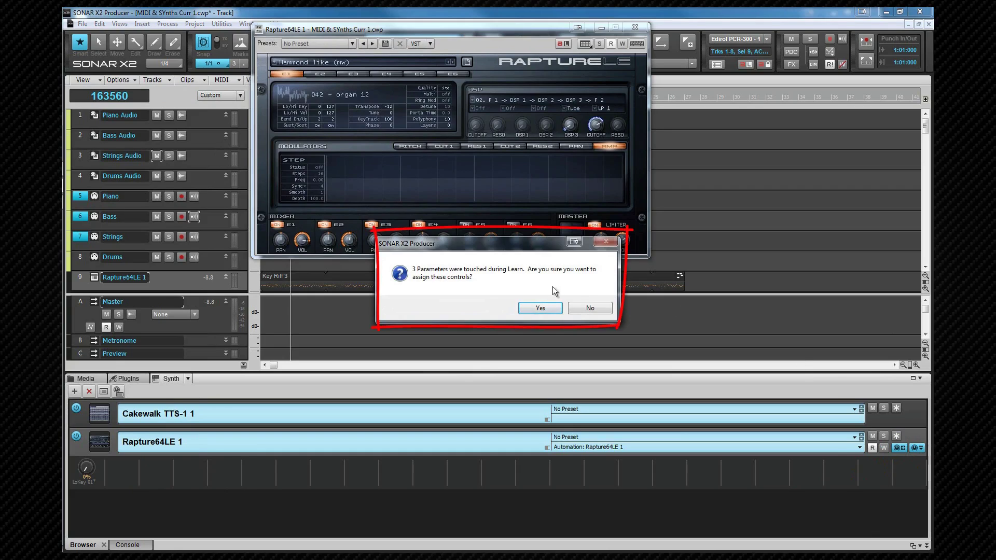
{"action": "left_click", "coordinate": [541, 308]}
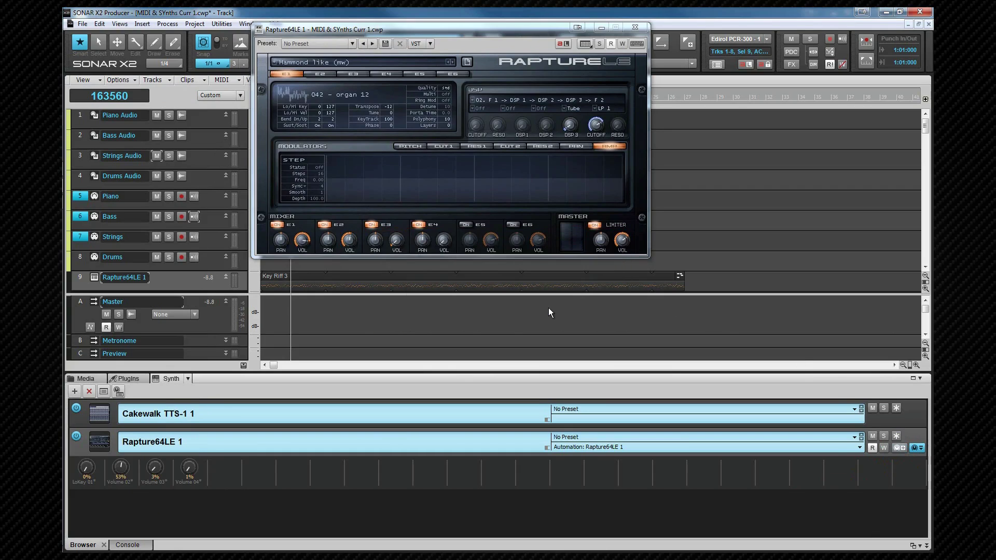
{"action": "right_click", "coordinate": [189, 471]}
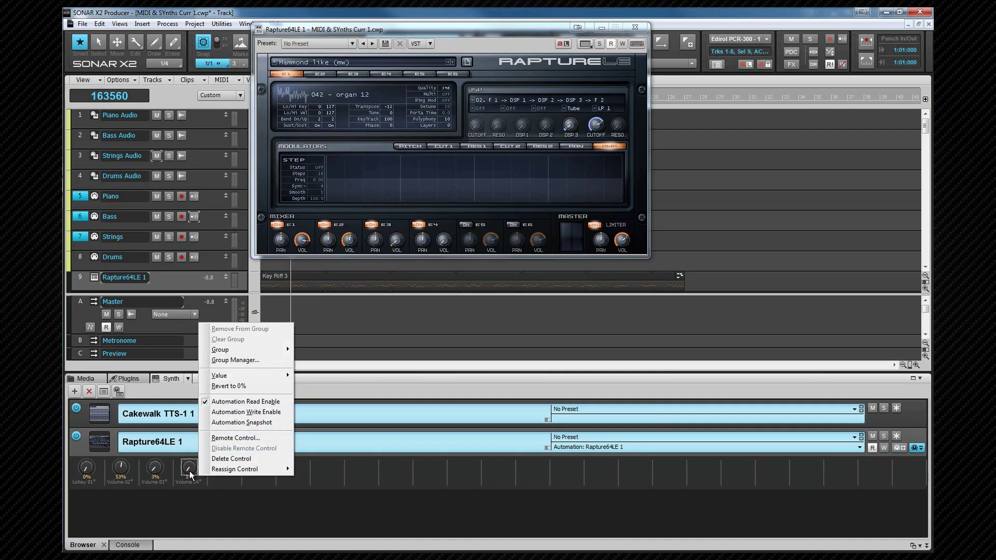